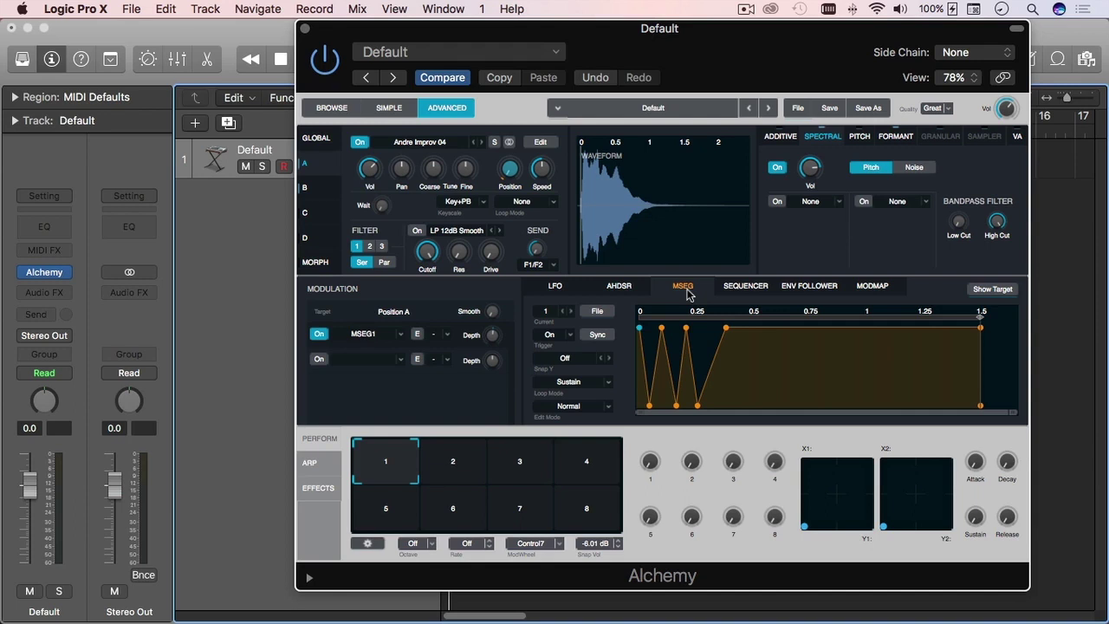
click(326, 190)
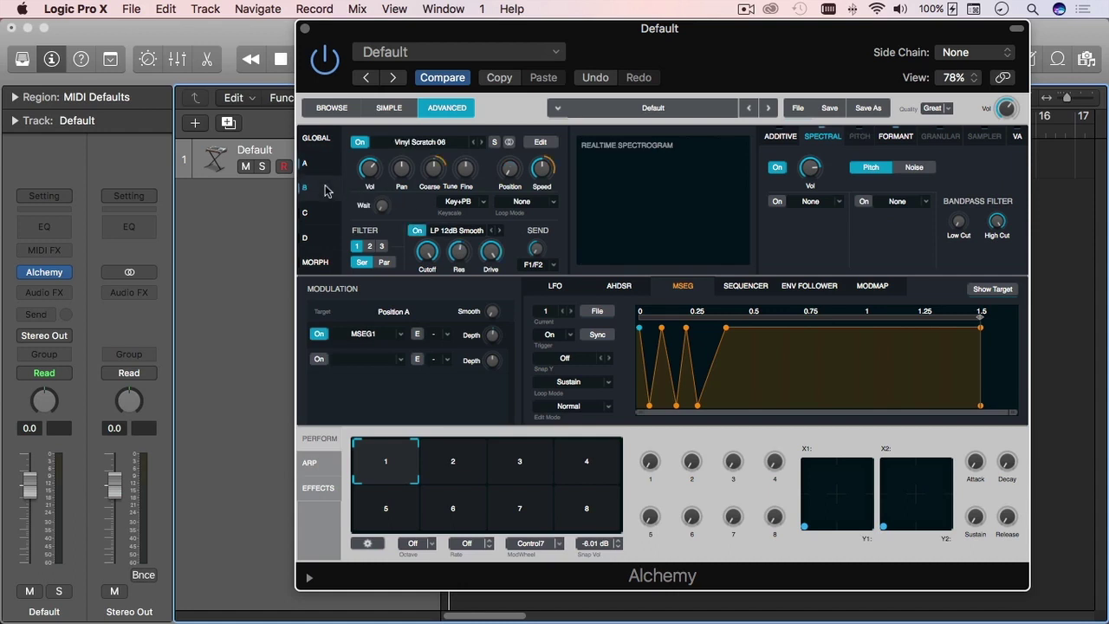
click(325, 173)
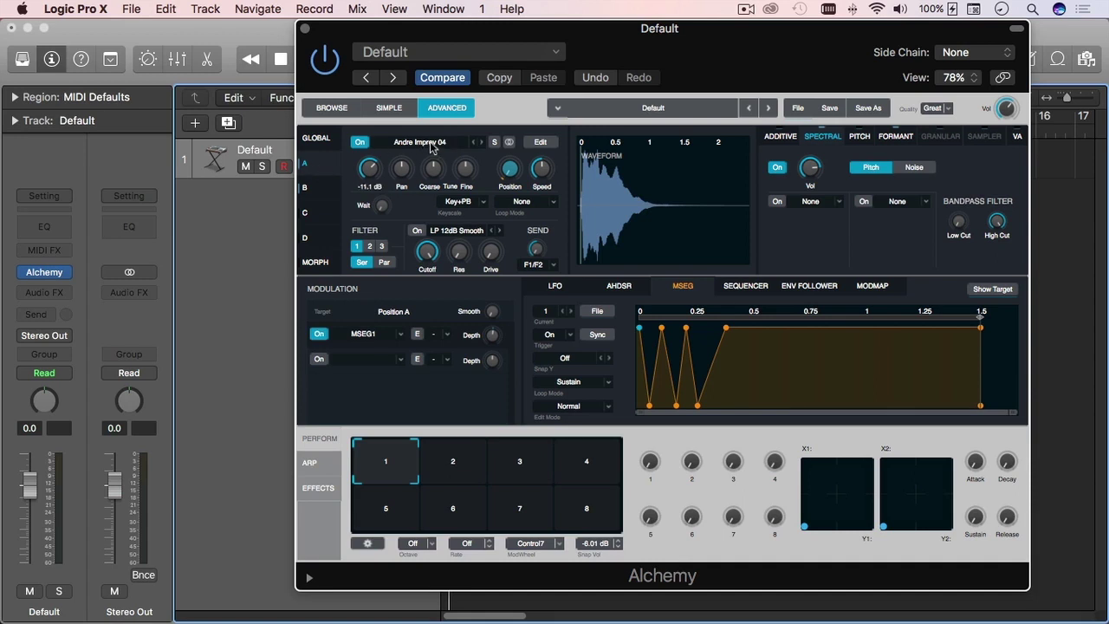
click(329, 187)
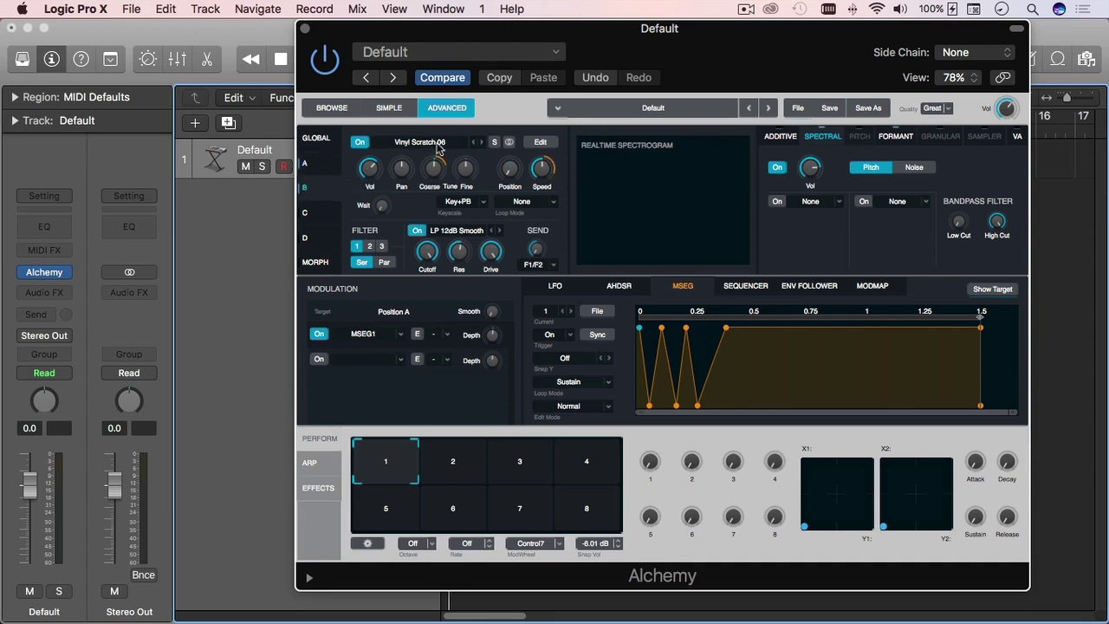
click(304, 163)
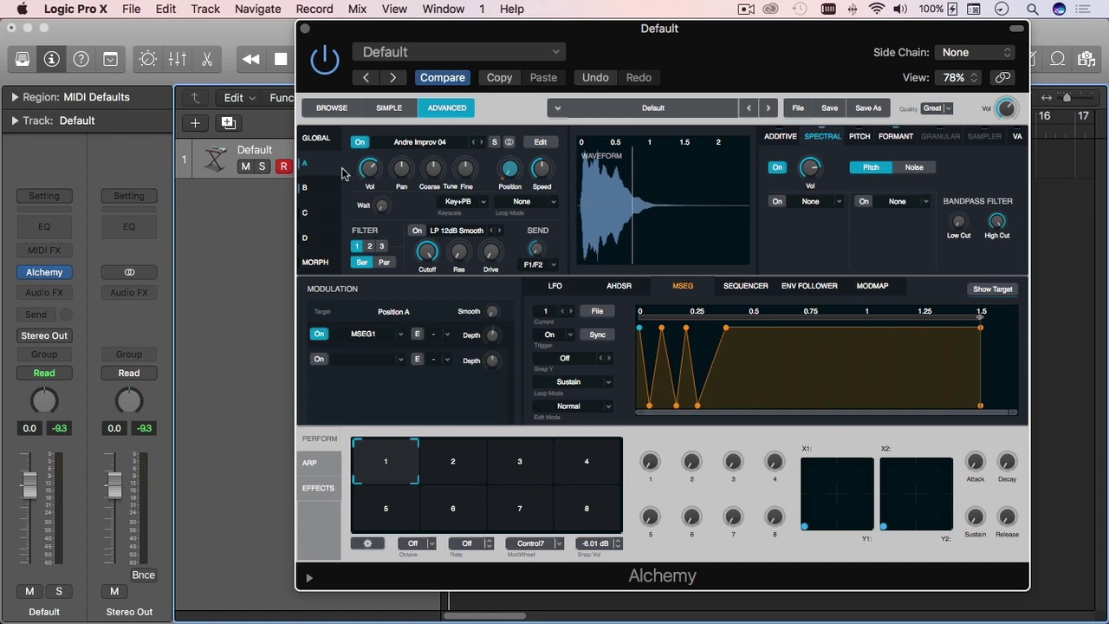
click(327, 196)
click(331, 173)
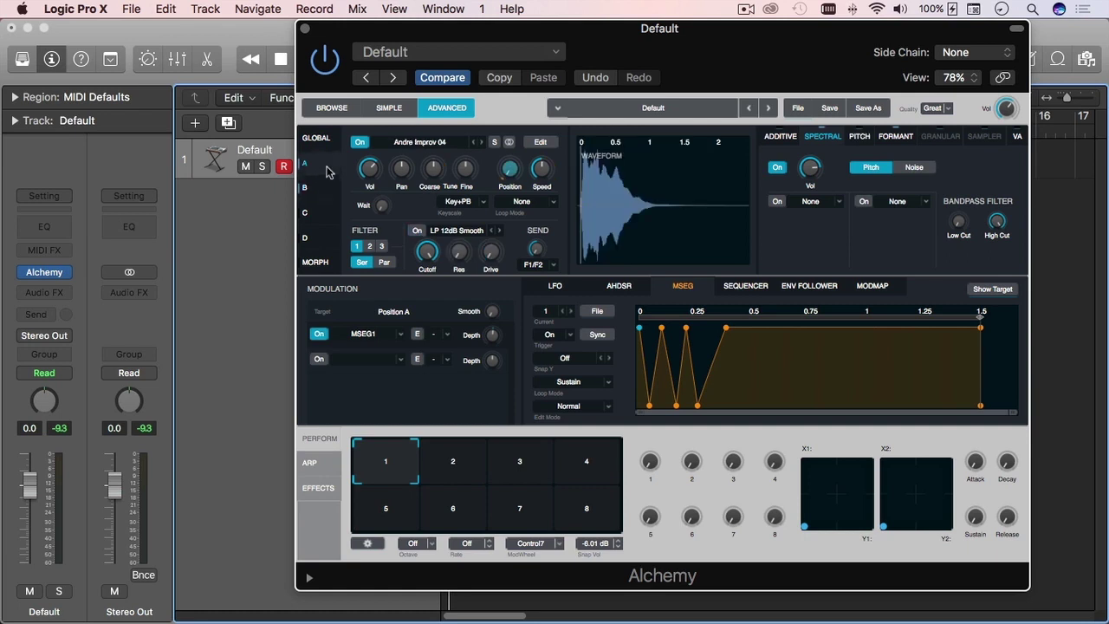
click(319, 190)
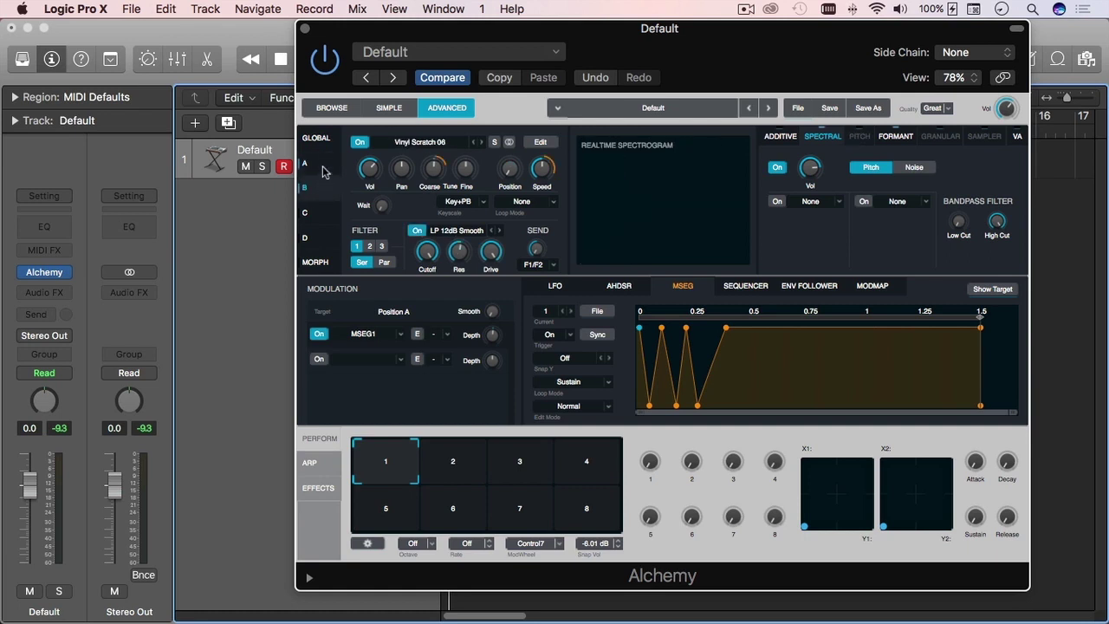
click(327, 169)
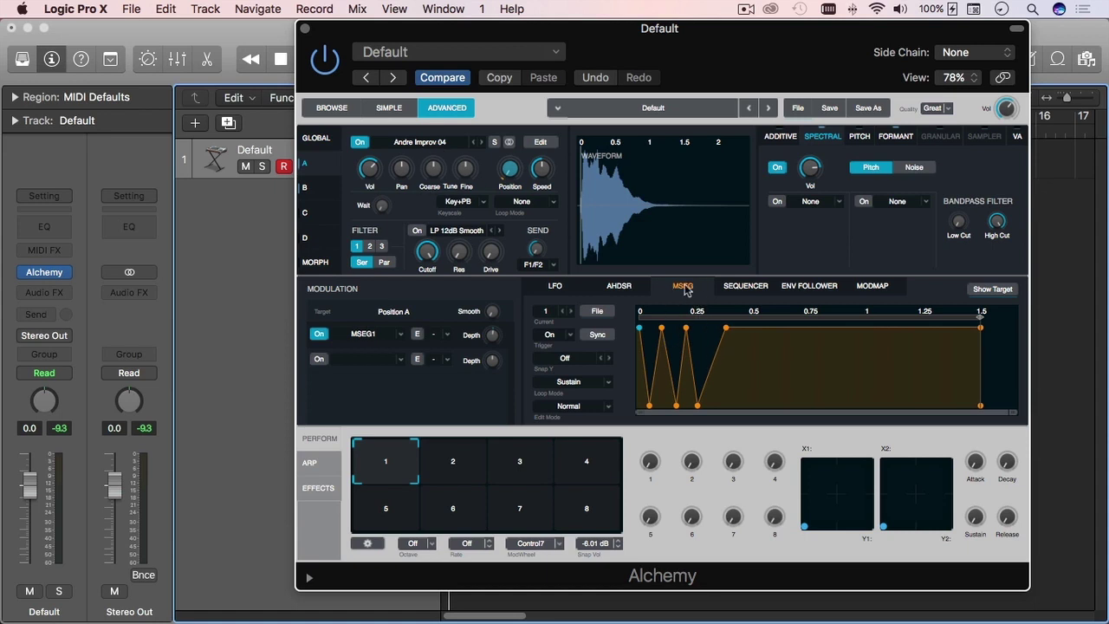
Check source A's Position modulation options, then select the first MSEG envelope point.
right_click(509, 177)
mouse_move(568, 186)
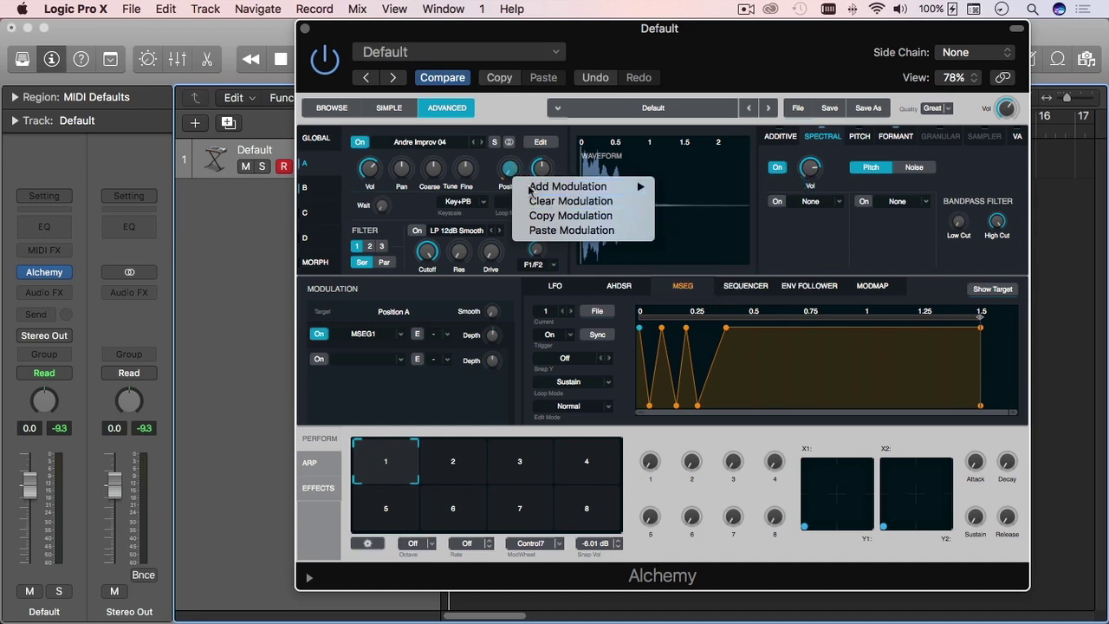
click(813, 258)
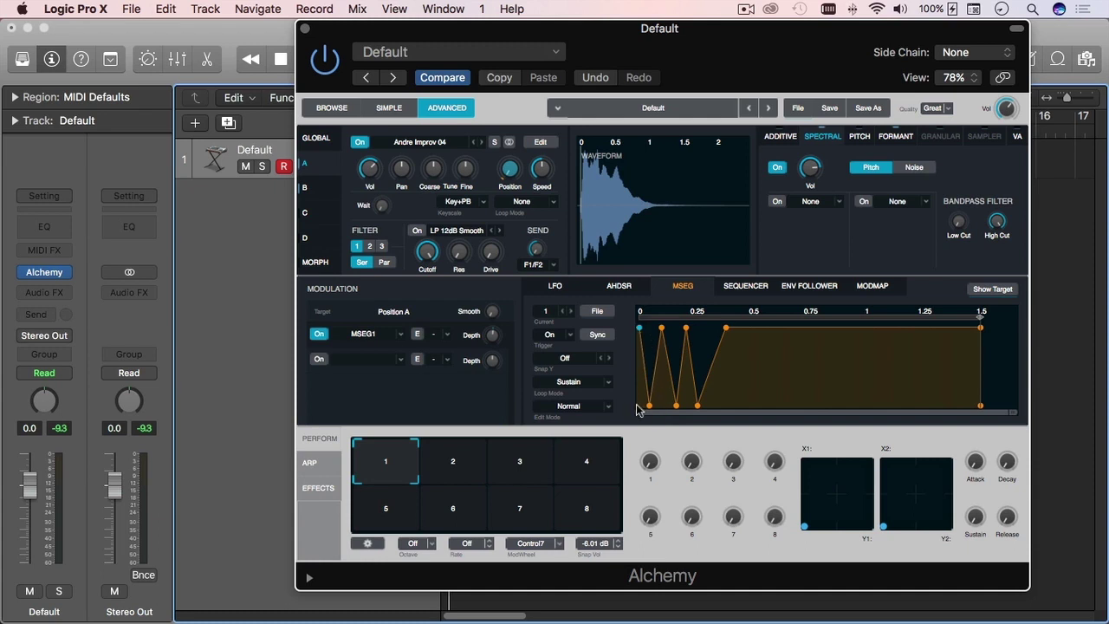
click(640, 328)
On source B's Vinyl Scratch 06, view the Coarse, Position and Speed MSEG assignments, then return to source A.
click(329, 188)
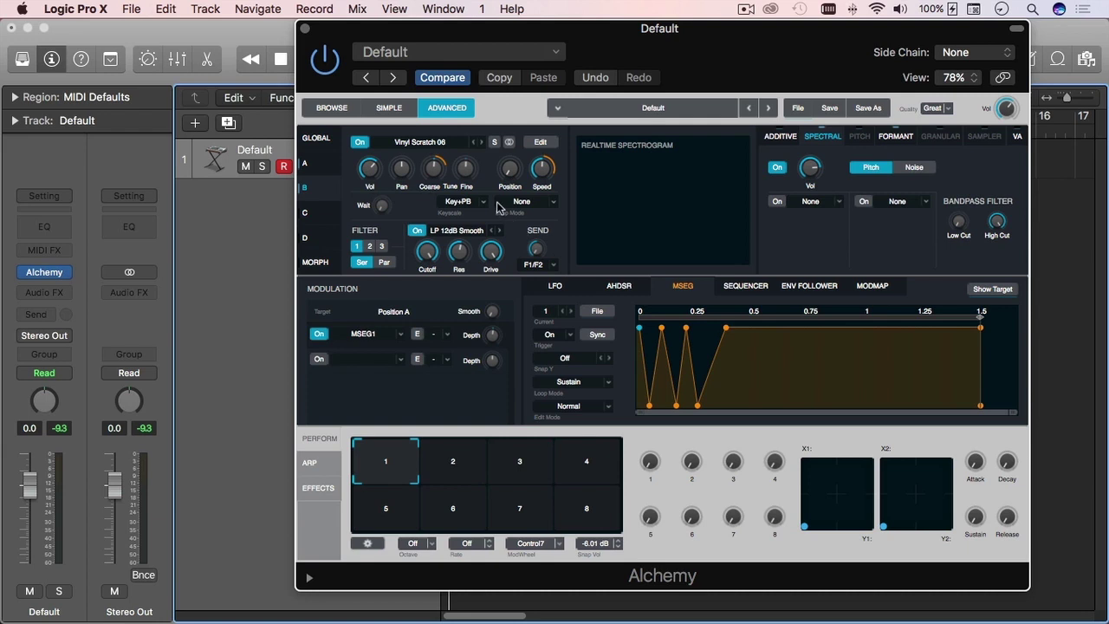
click(438, 173)
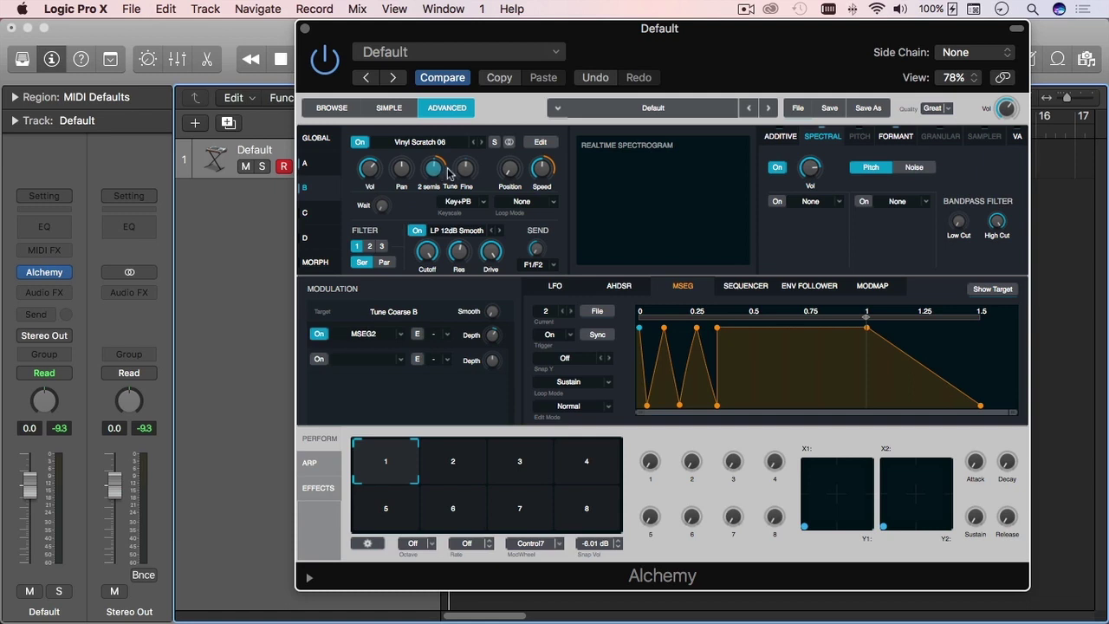
click(508, 174)
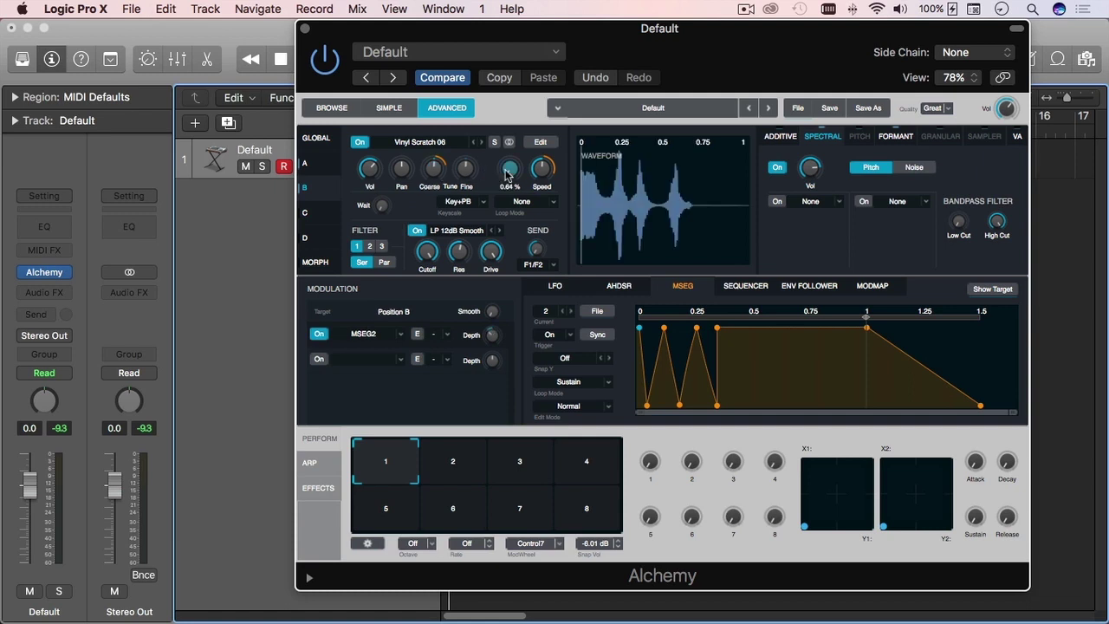
mouse_move(541, 168)
click(542, 173)
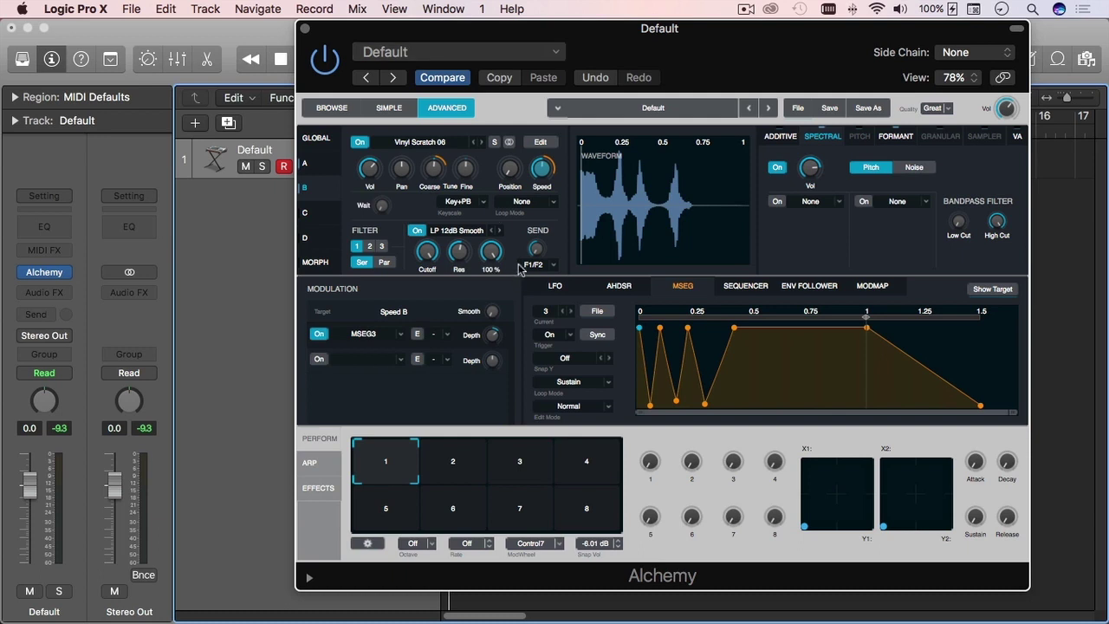
click(319, 163)
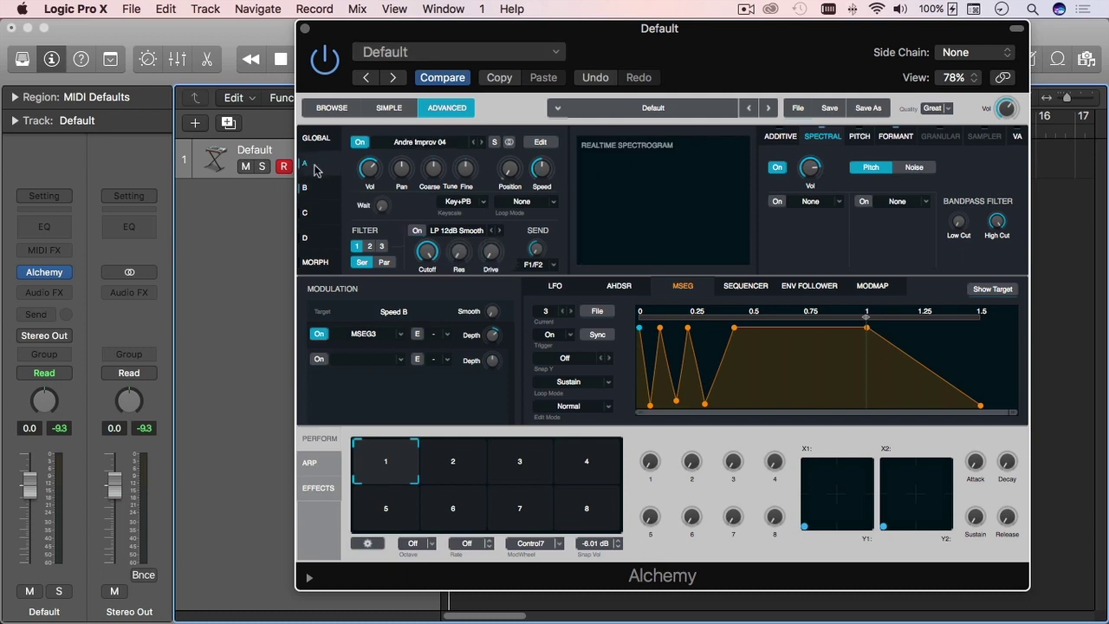
Compare sources B, C and A, then open the sample editor for source A's Andre Improv 04.
click(324, 190)
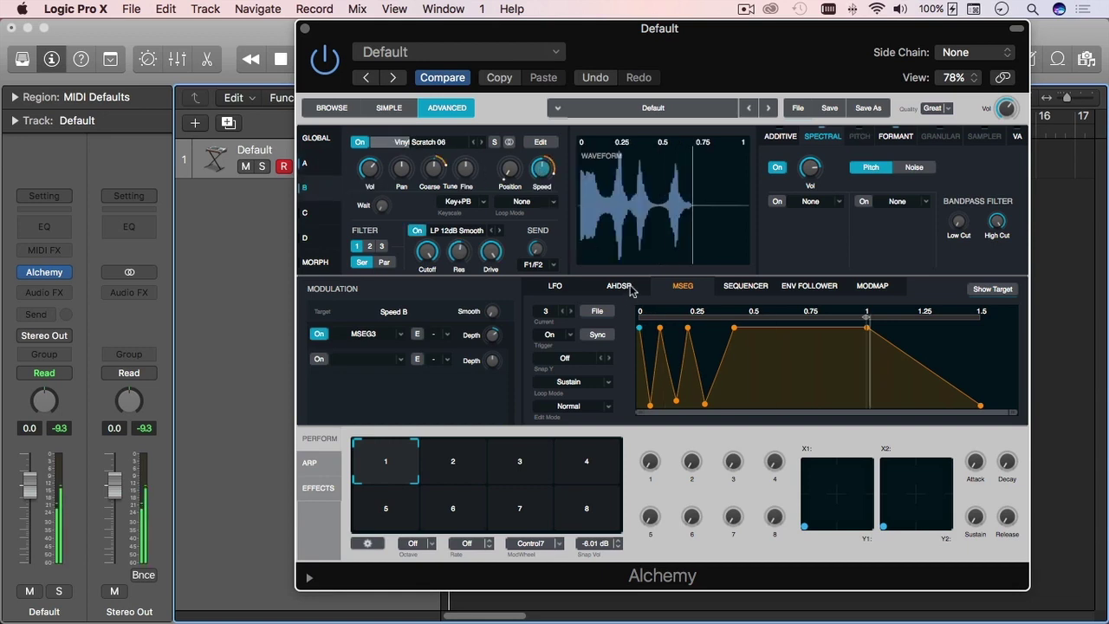
click(328, 220)
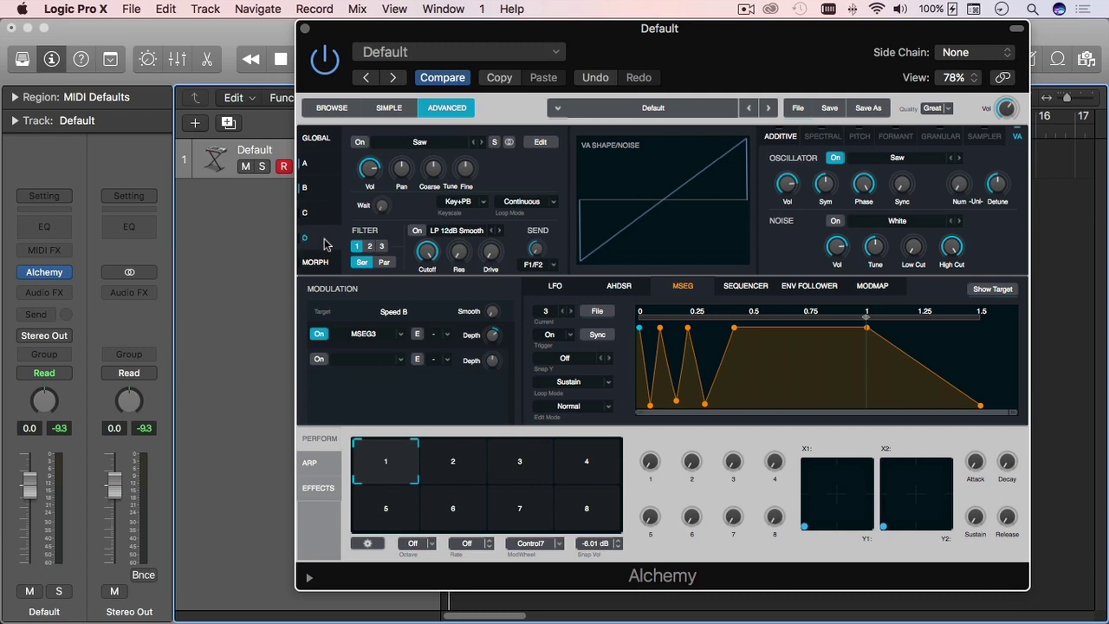
click(326, 189)
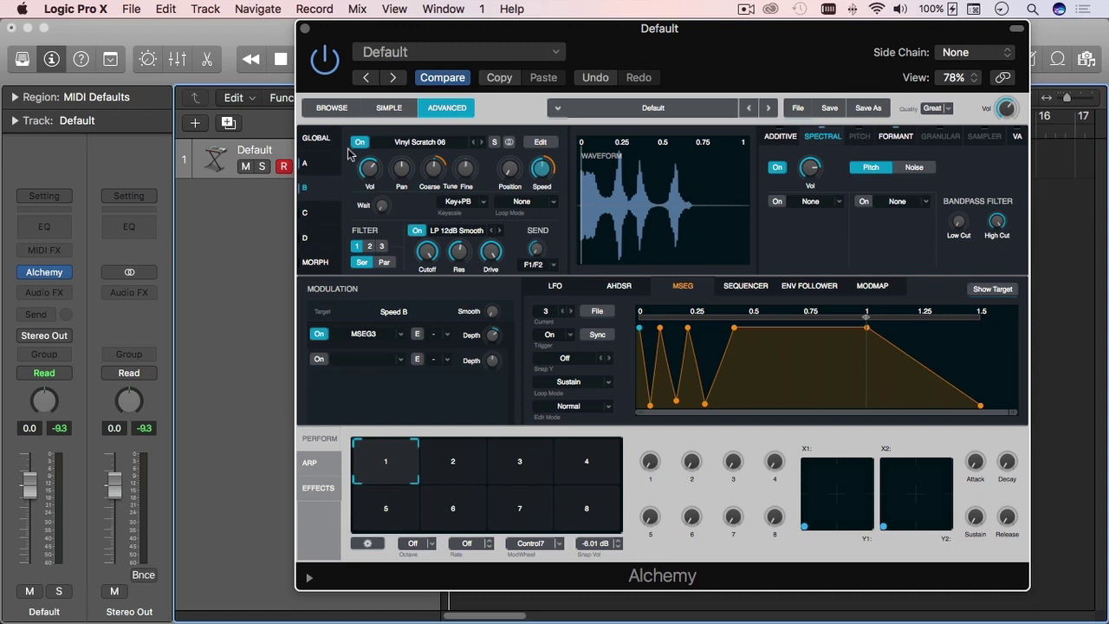
click(326, 166)
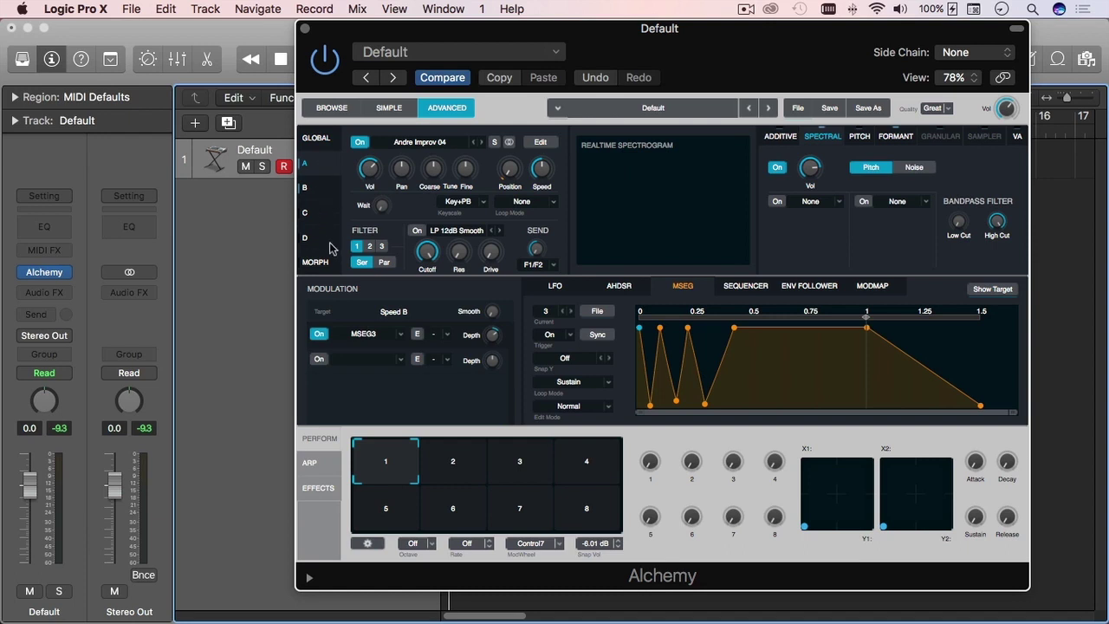
mouse_move(459, 252)
click(330, 193)
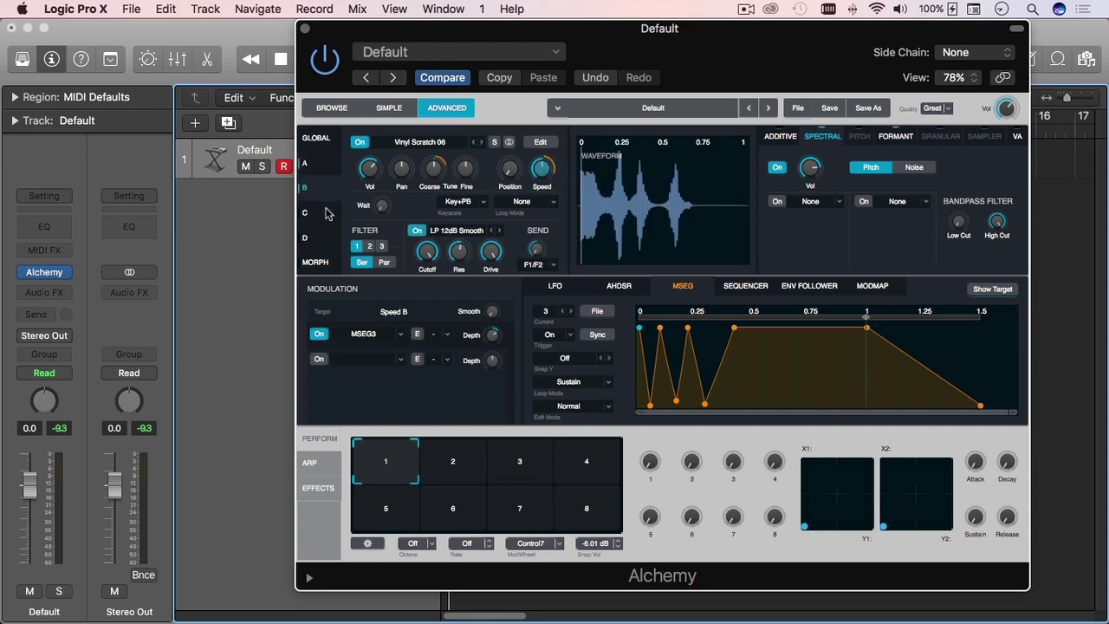
click(318, 163)
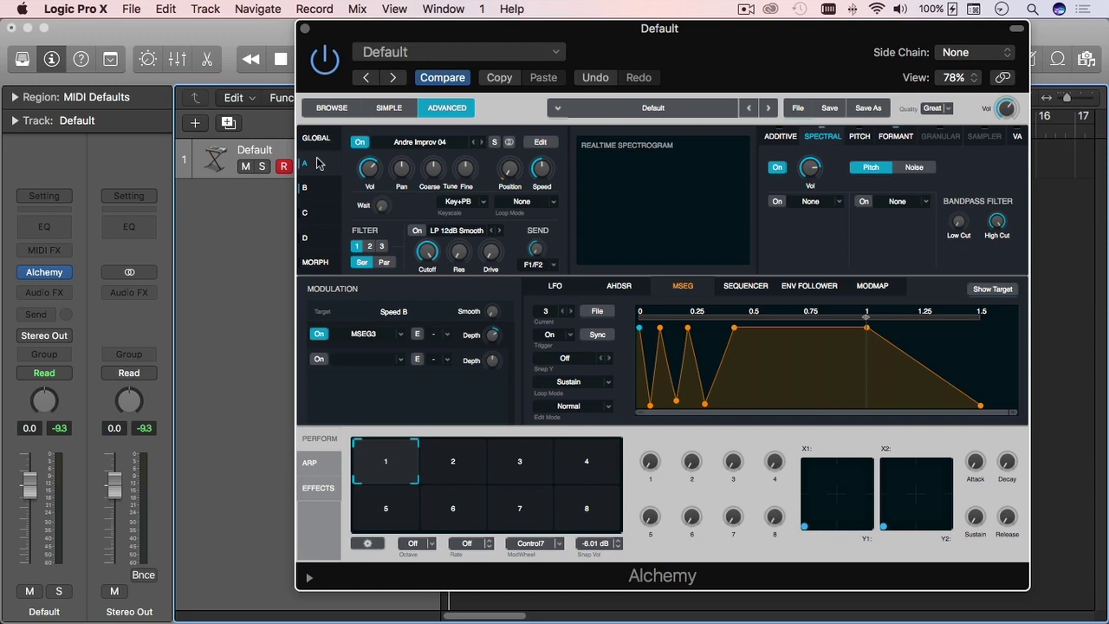
click(540, 142)
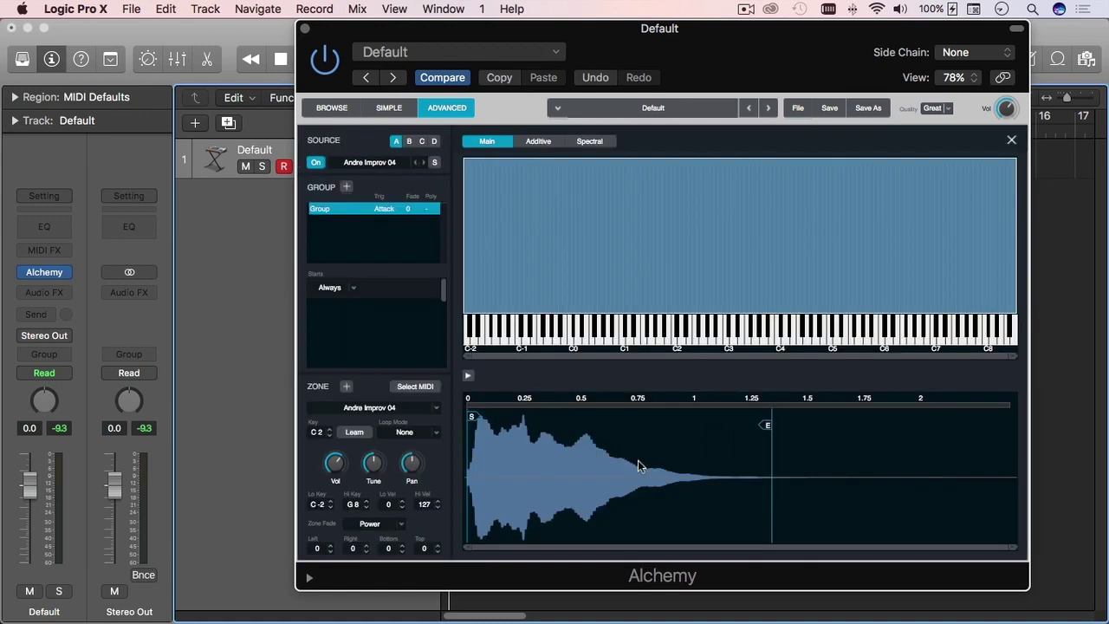
Close source A's editor, then view and close source B's Vinyl Scratch 06 sample editor.
click(1009, 141)
click(316, 187)
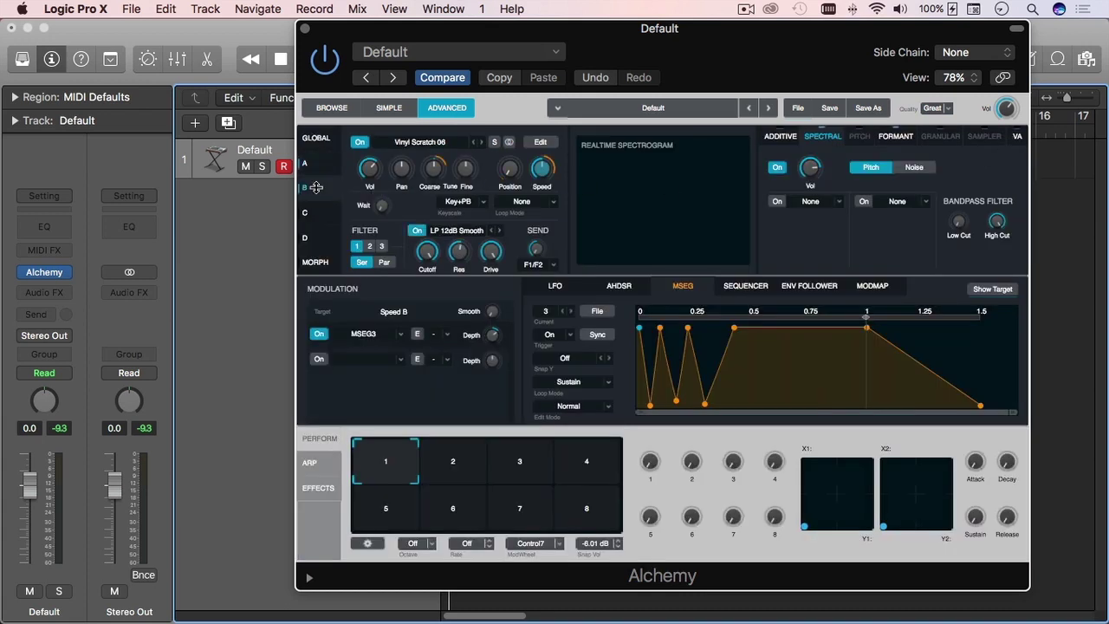
click(544, 143)
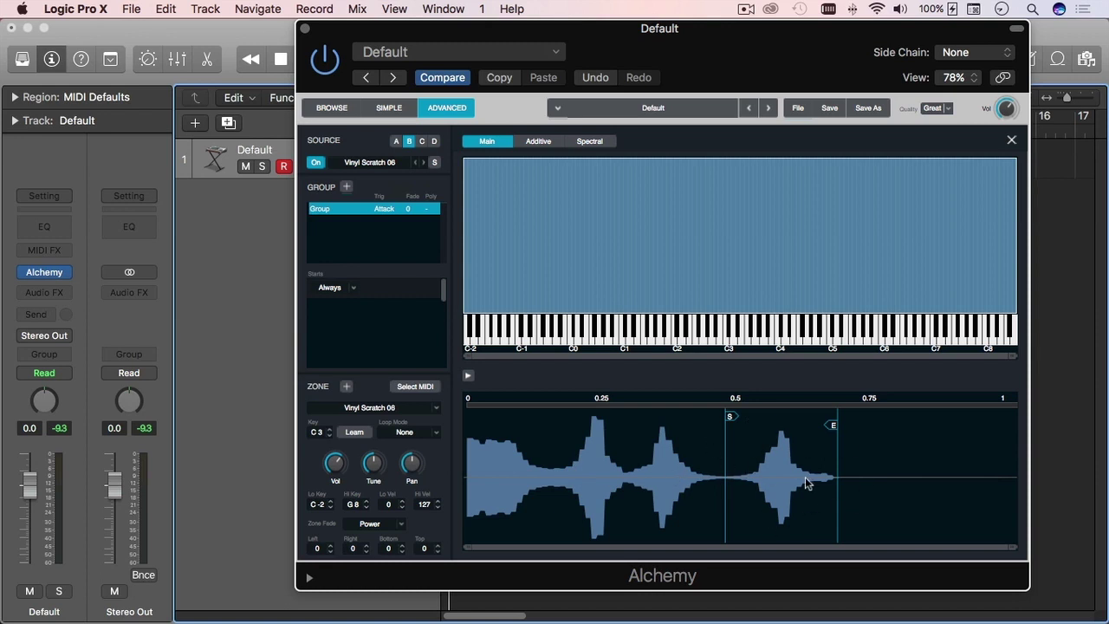
click(1011, 139)
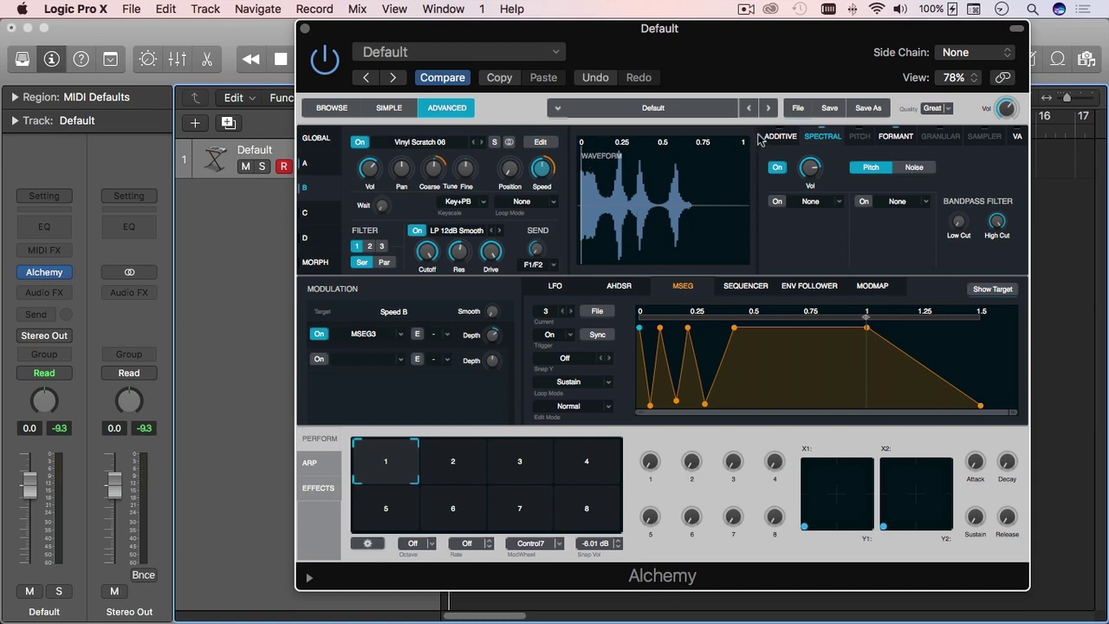
Initialize the Alchemy preset to its Default state and select source A.
click(798, 111)
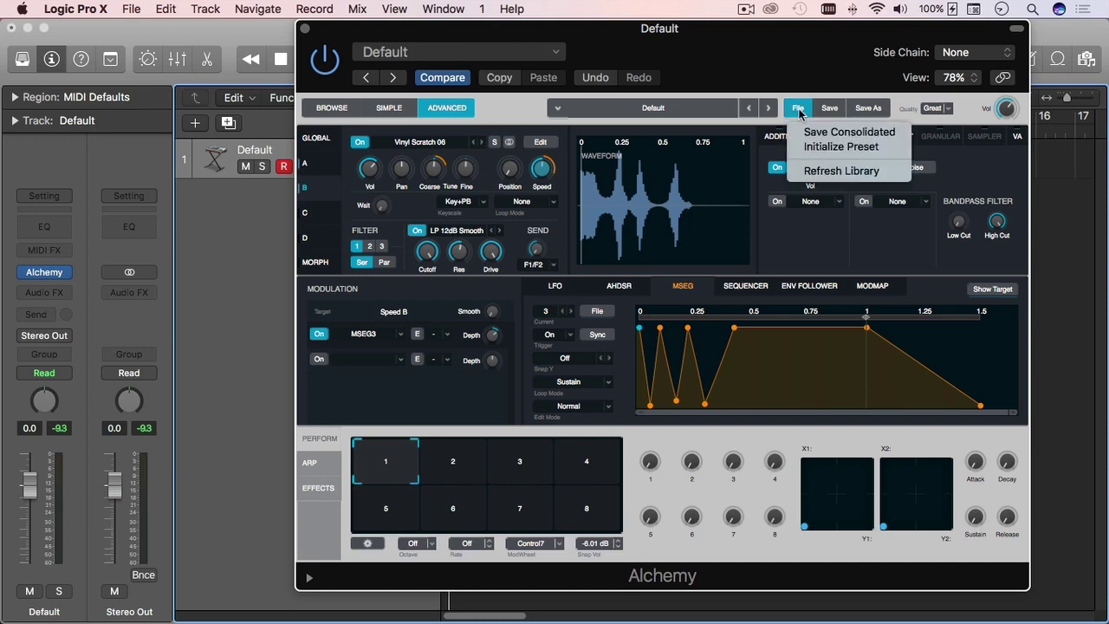
click(824, 152)
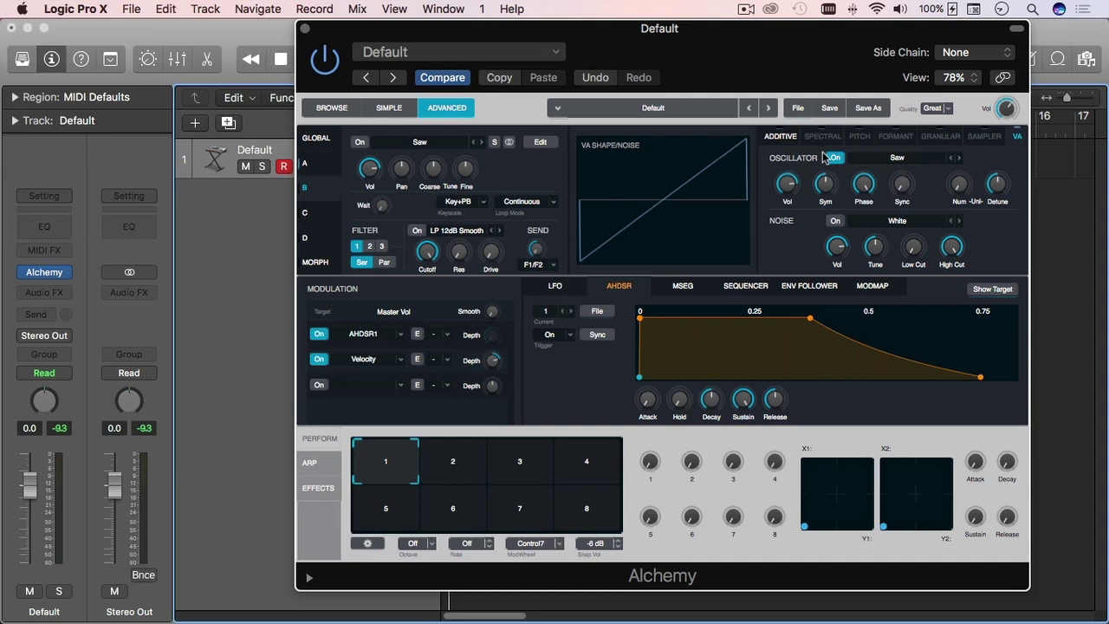
click(324, 163)
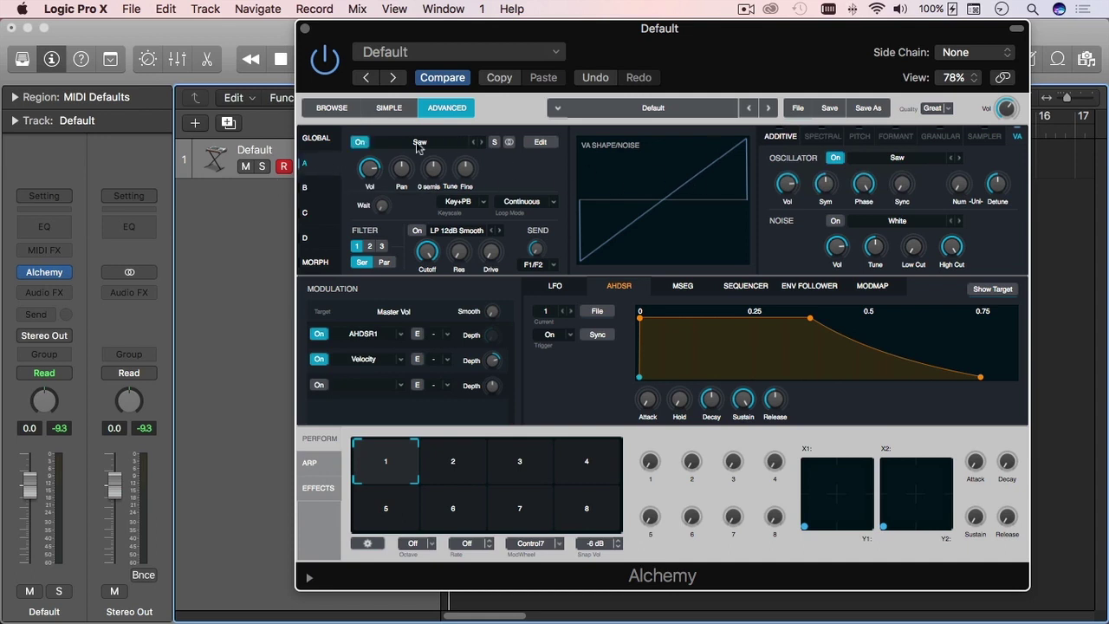
Start an audio import into source A, then cancel the import browser.
click(427, 143)
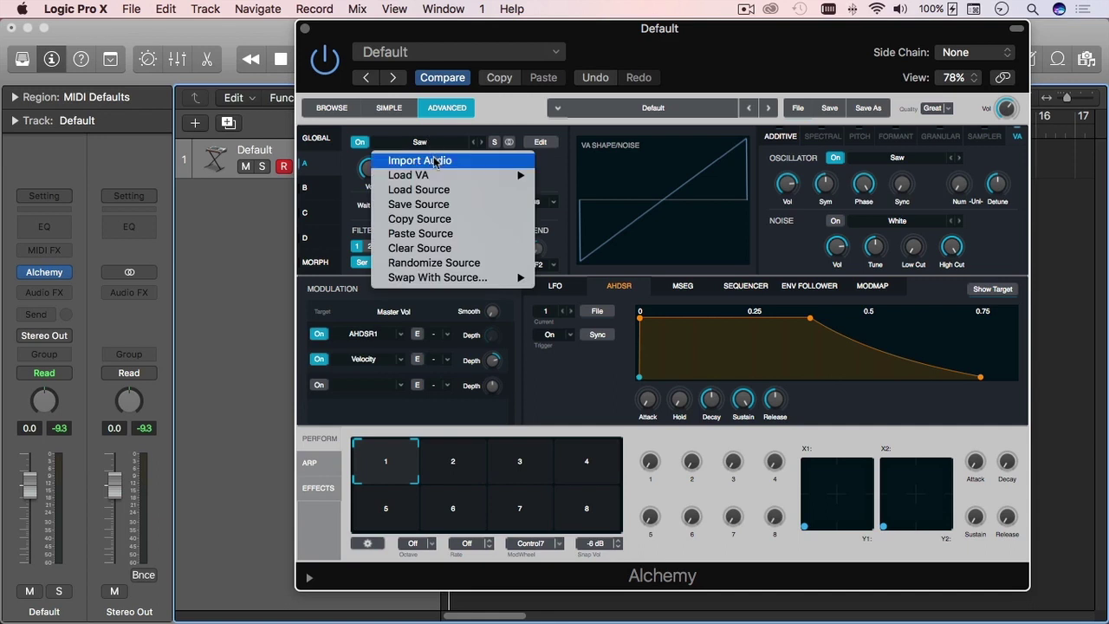
click(436, 163)
drag(684, 49, 514, 49)
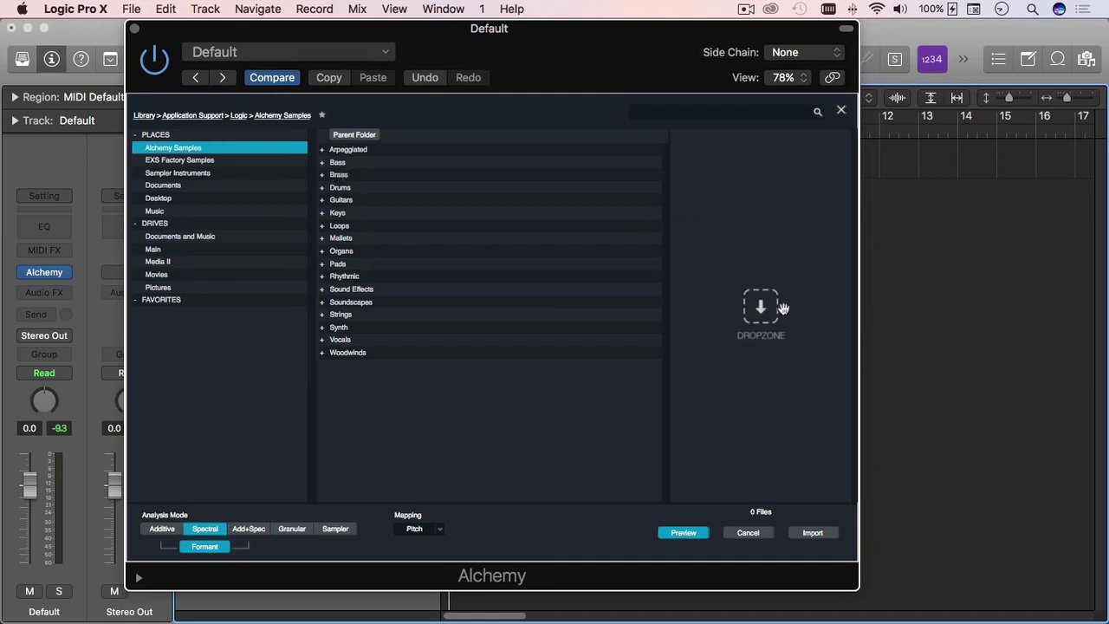
click(750, 533)
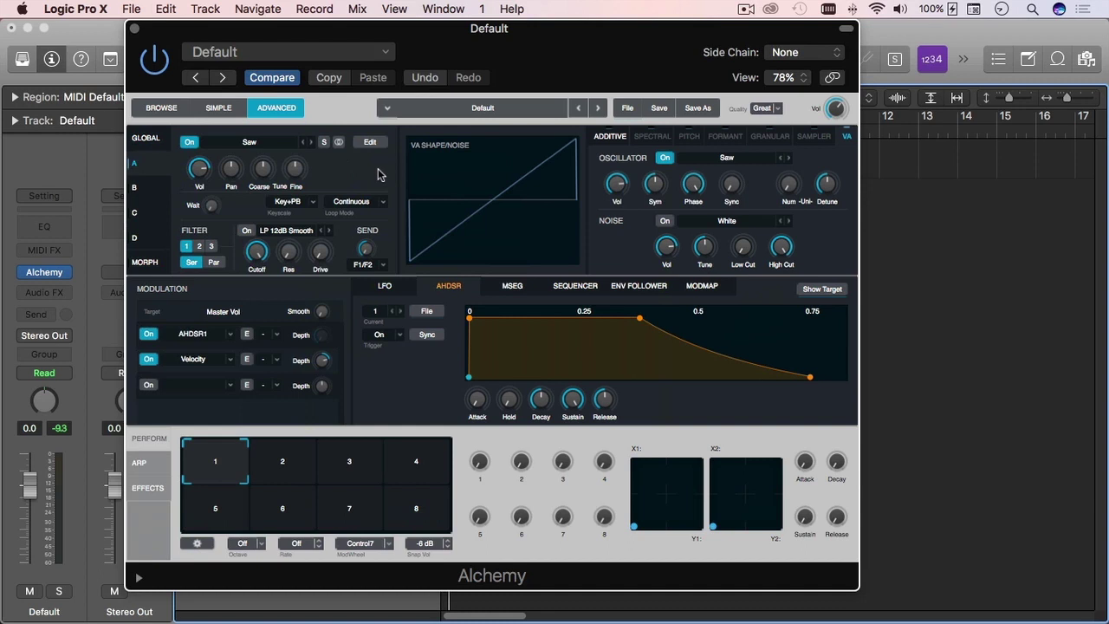
Add an MSEG Env modulator to source A's Fine tune knob and show its editor.
mouse_move(295, 169)
click(295, 169)
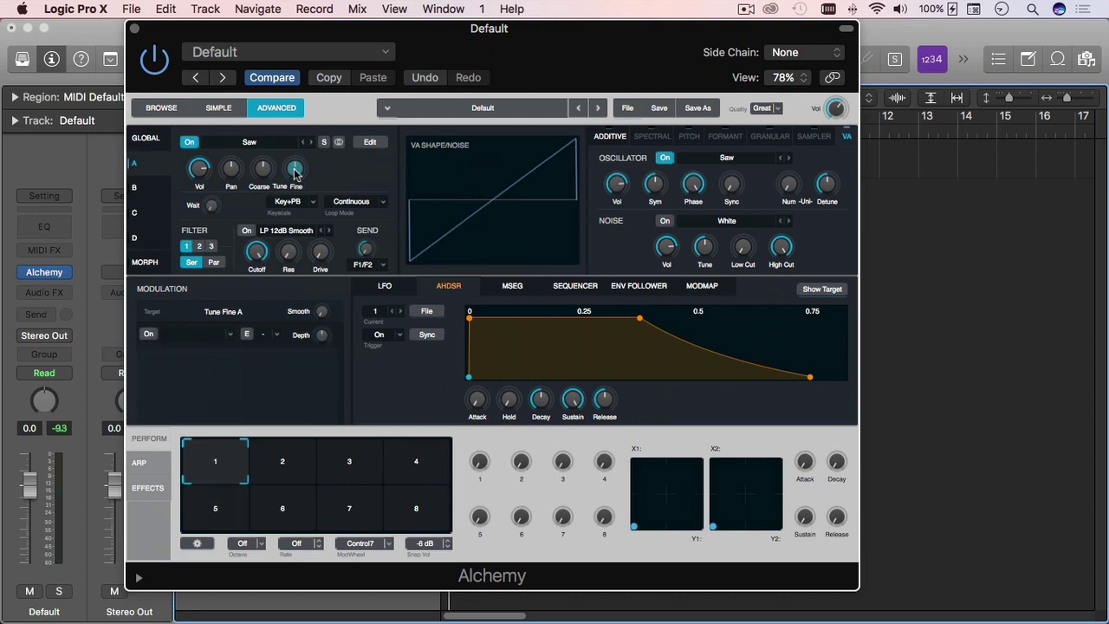
right_click(296, 173)
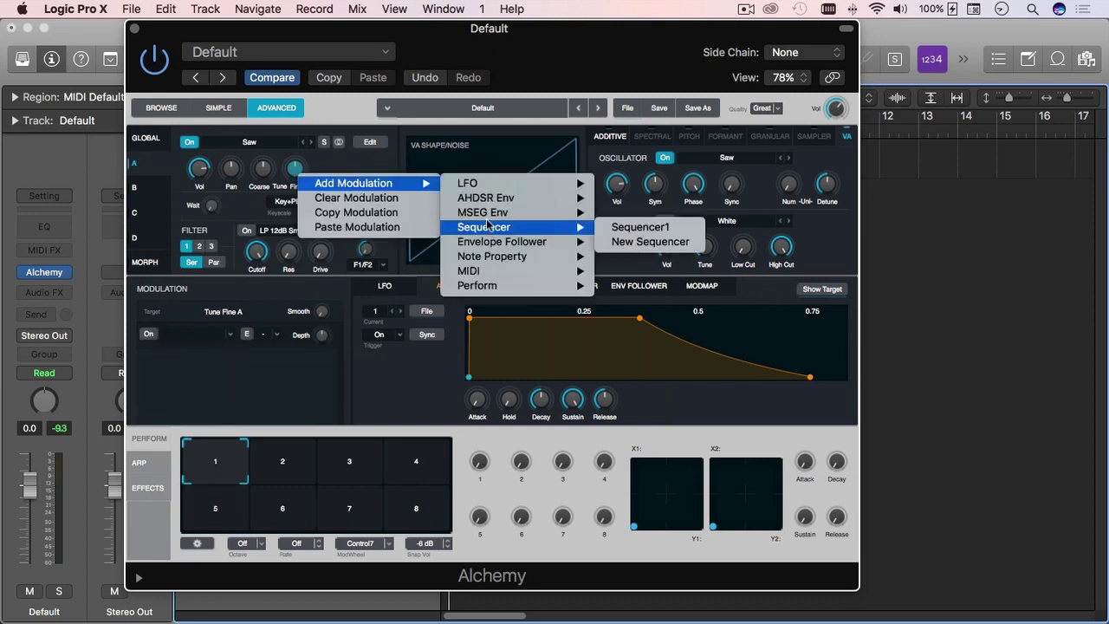
mouse_move(354, 183)
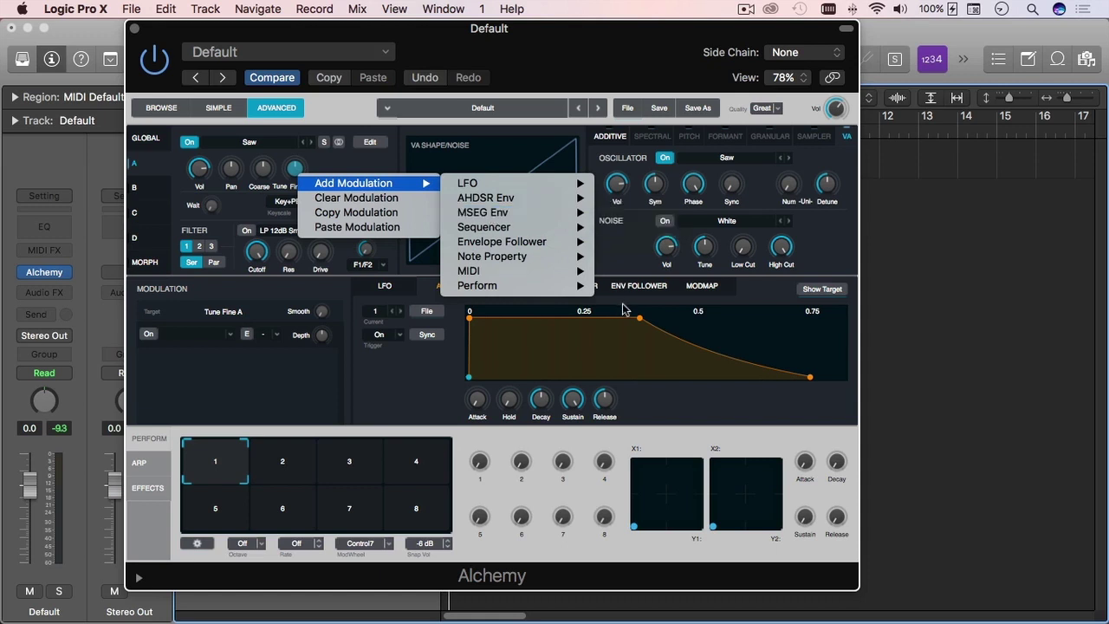
click(628, 309)
click(515, 289)
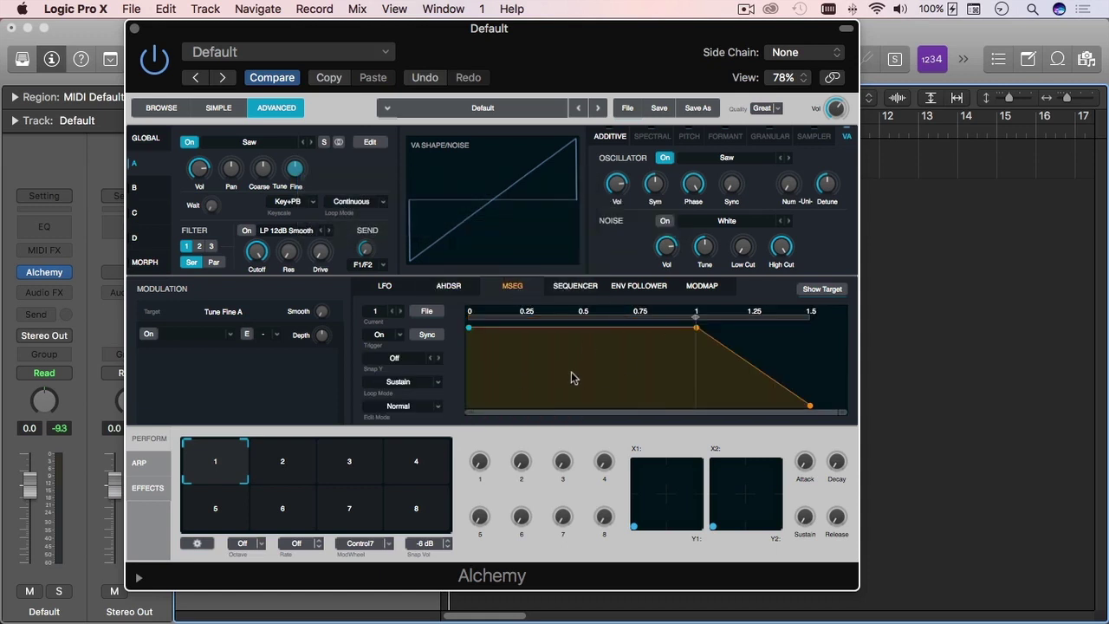
Draw the MSEG envelope as two quick peaks followed by a long plateau.
drag(481, 333, 482, 409)
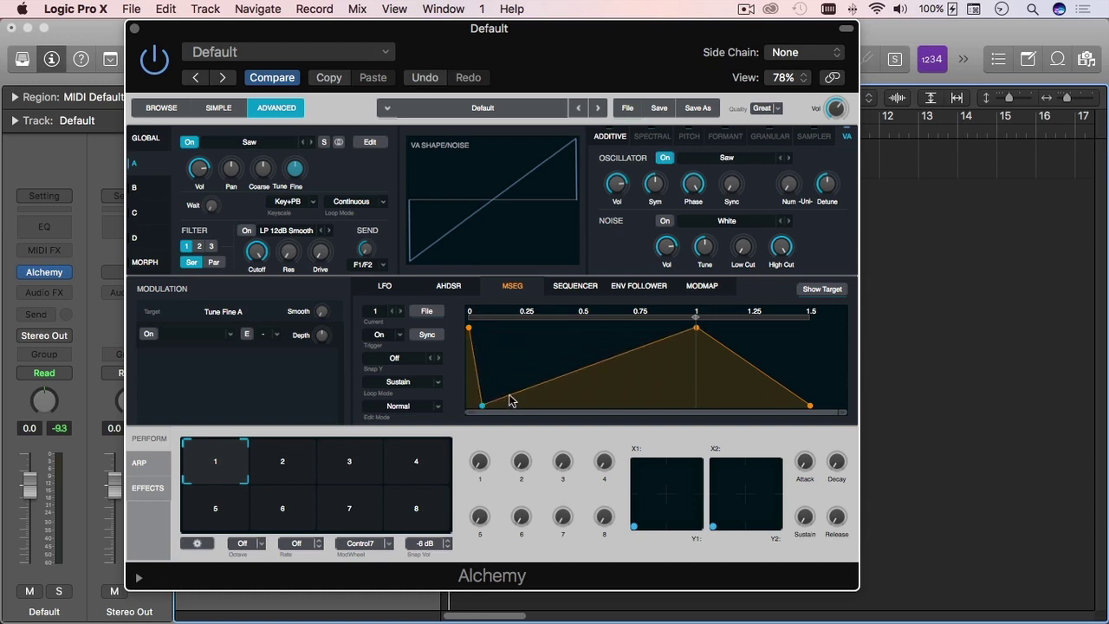
drag(510, 399, 505, 328)
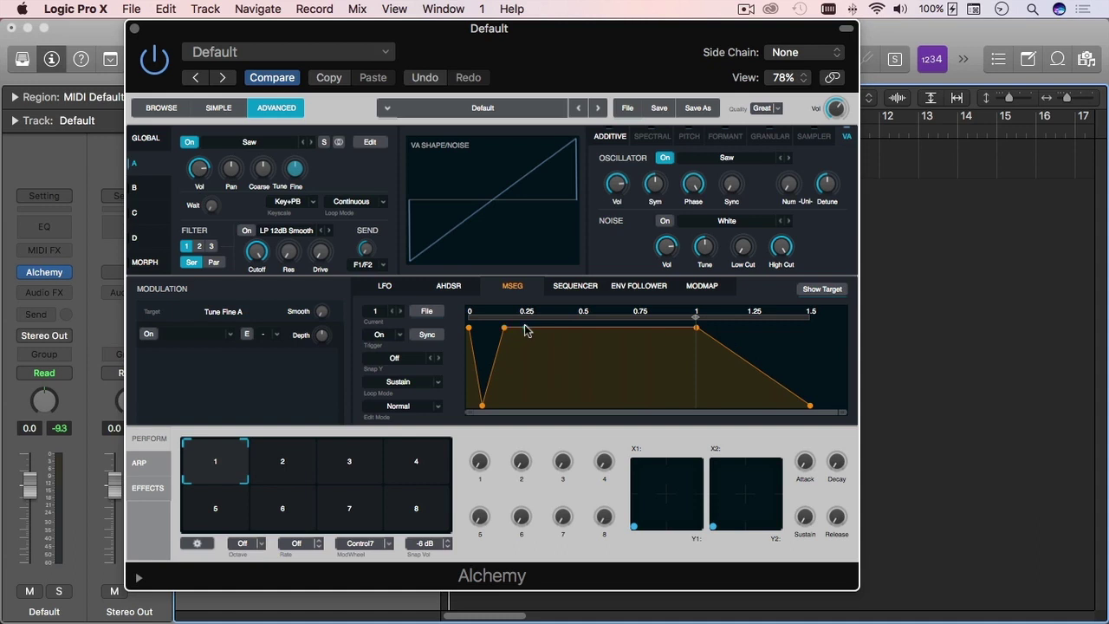
drag(526, 330, 527, 404)
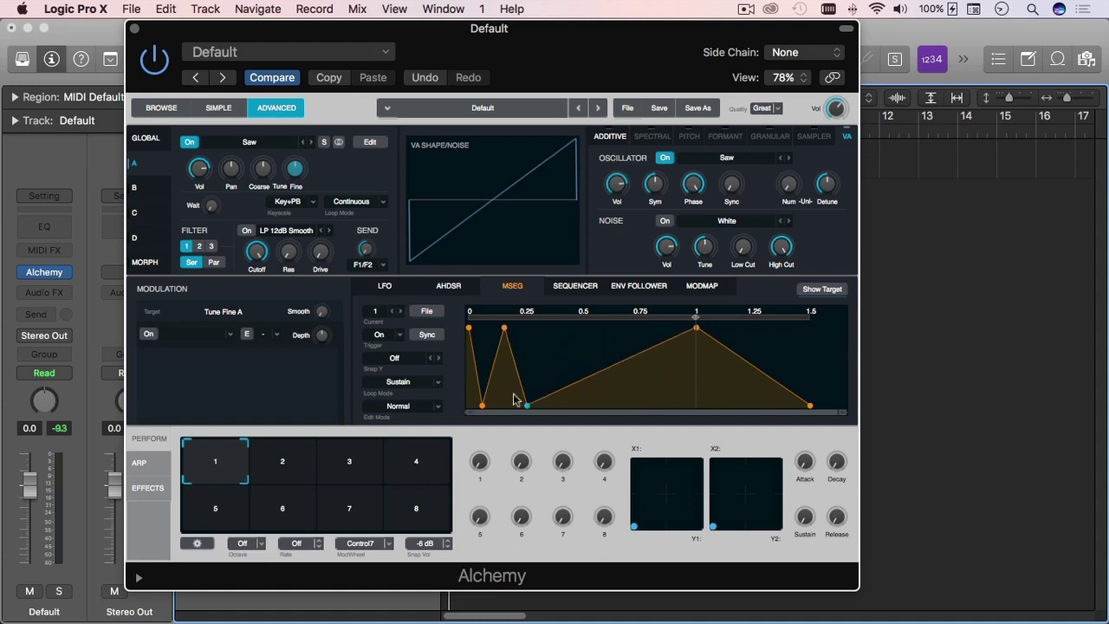
click(571, 385)
drag(571, 385, 564, 328)
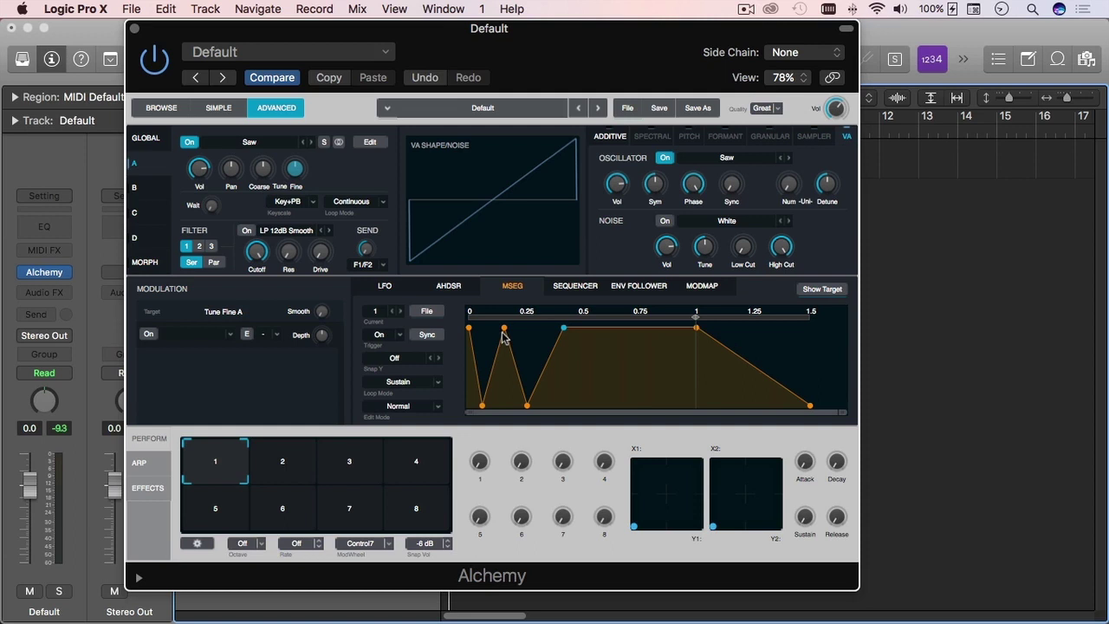
click(562, 328)
drag(552, 69, 676, 66)
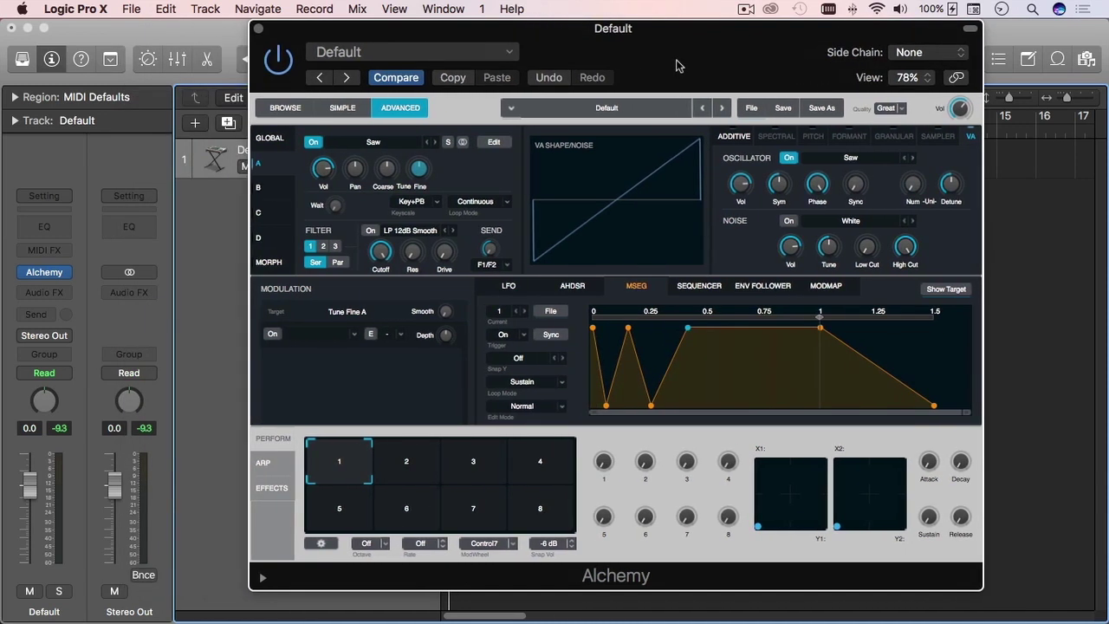